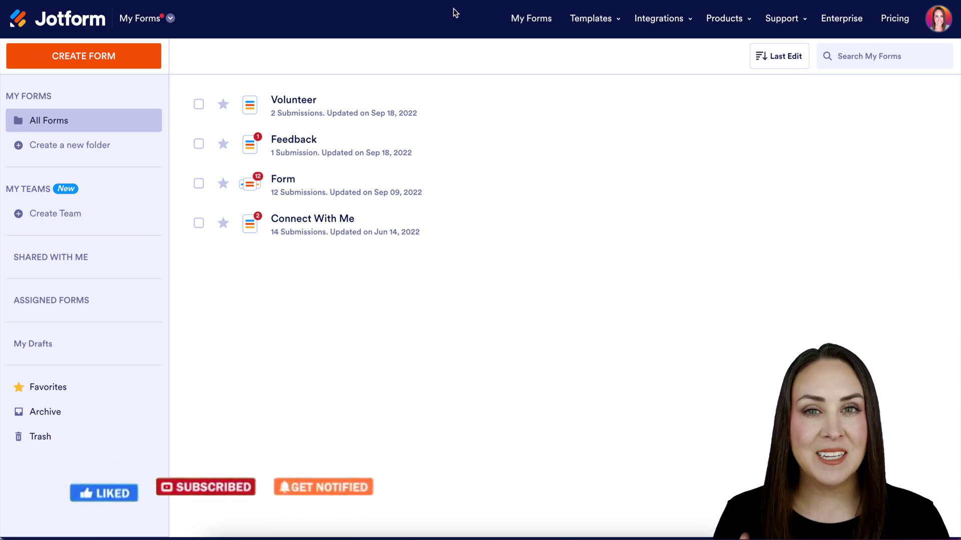
Switch from My Forms to the My Sign Documents list
left_click(152, 28)
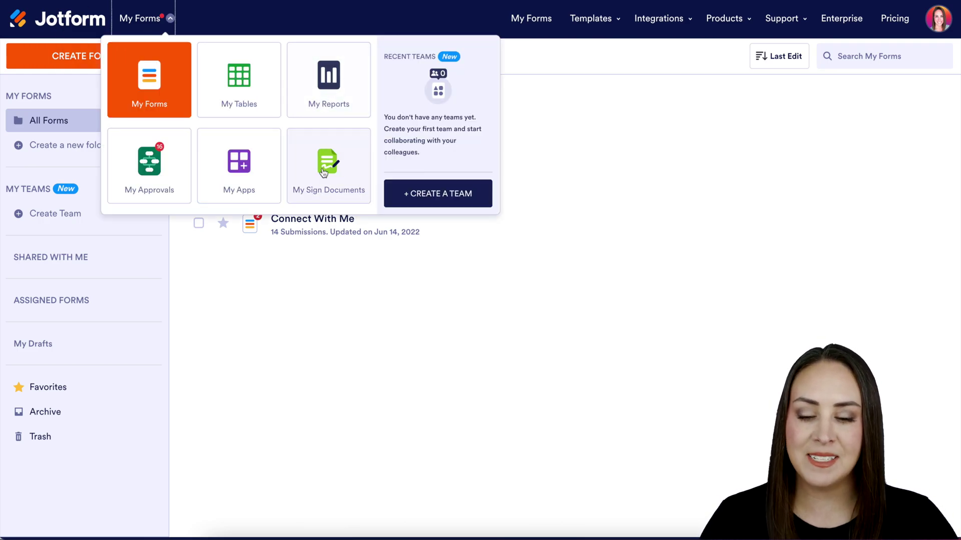
left_click(323, 173)
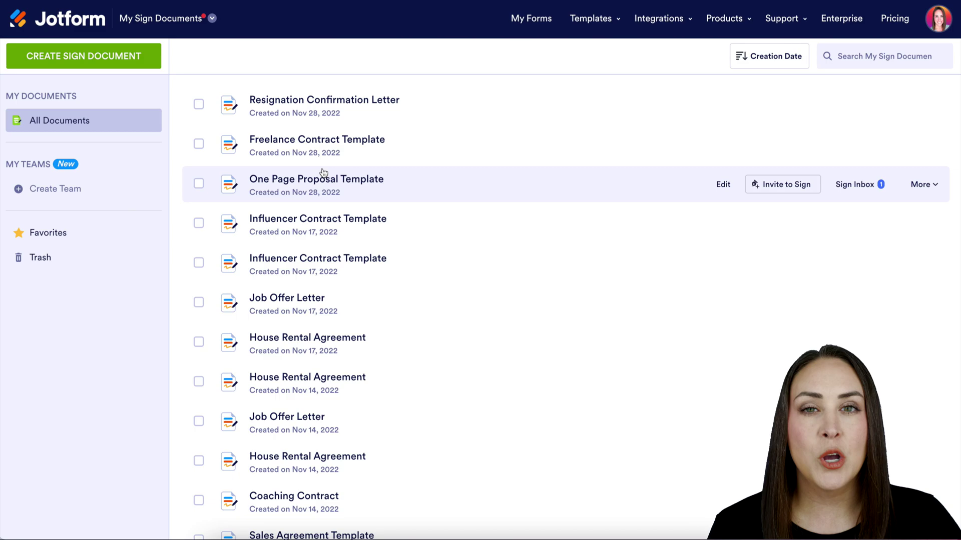
Create a new sign document from a template, filtering the gallery to Proposal templates
left_click(127, 58)
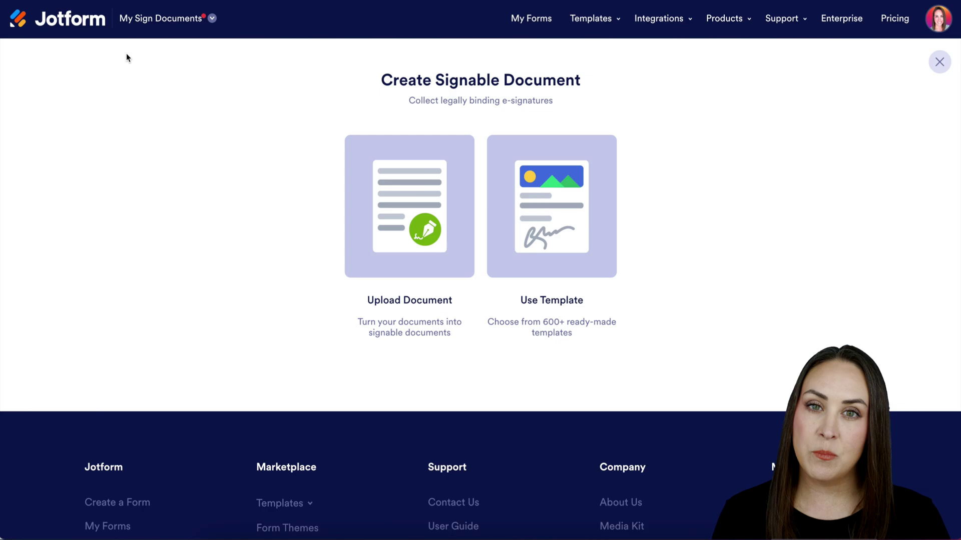
left_click(495, 170)
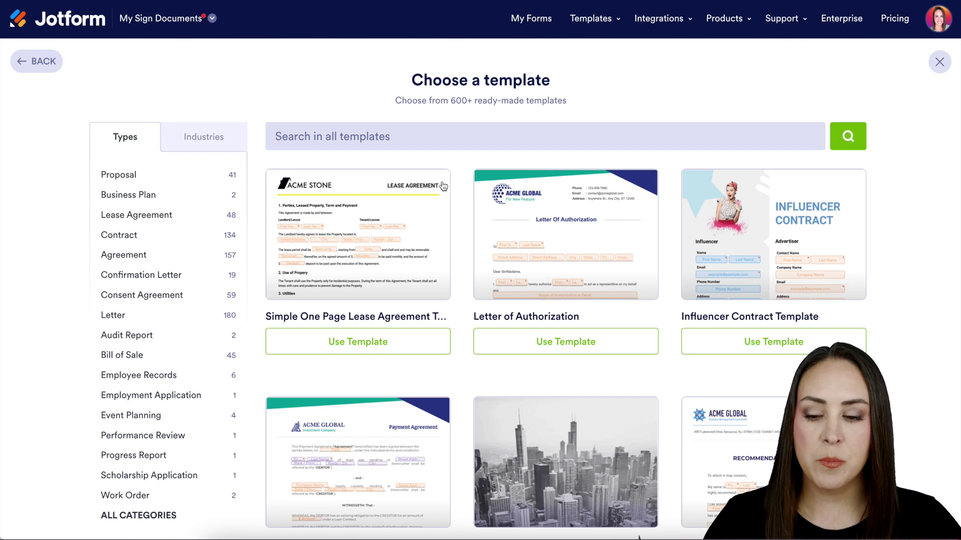
left_click(126, 178)
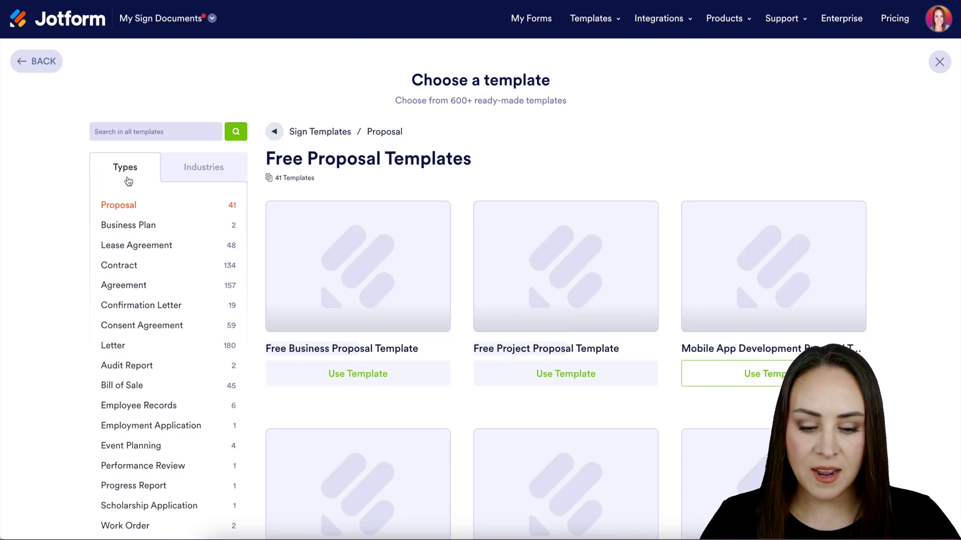
scroll(460, 380, "down", 12)
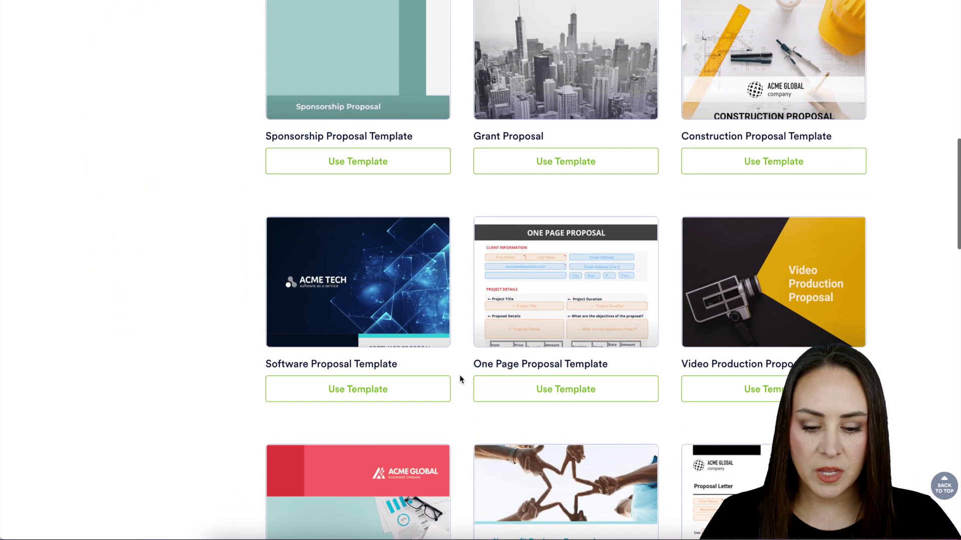
Open the One Page Proposal Template and keep its First/Last Name fields assigned to Me
left_click(538, 395)
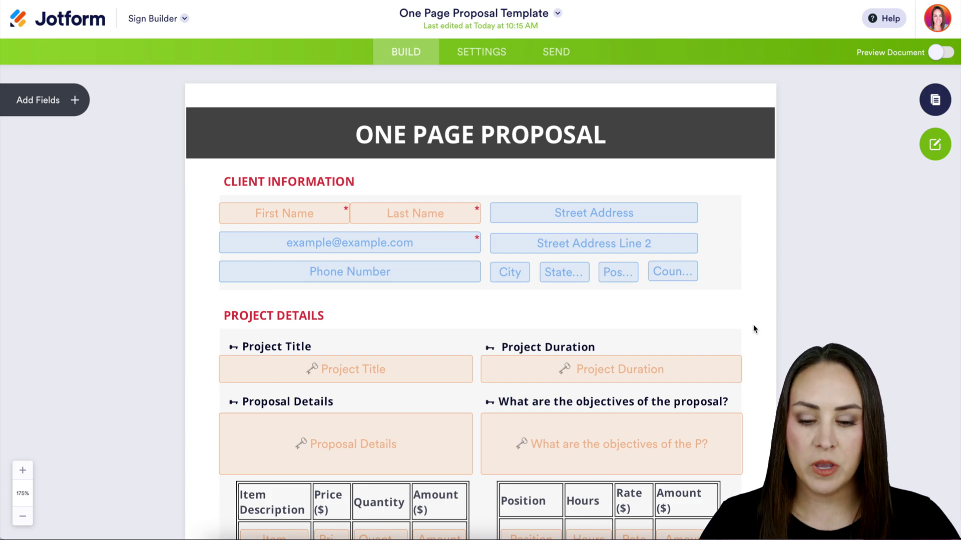
scroll(754, 329, "down", 1)
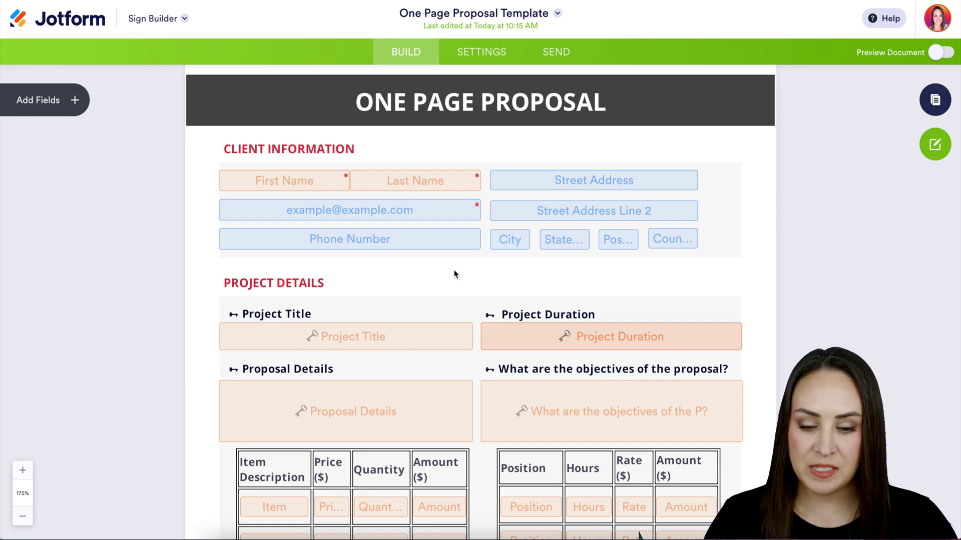
left_click(433, 184)
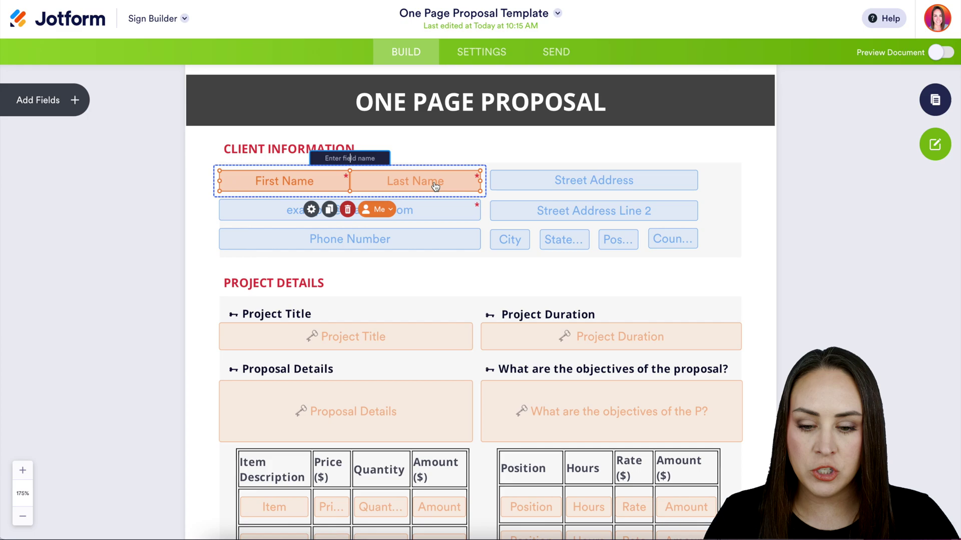
left_click(384, 216)
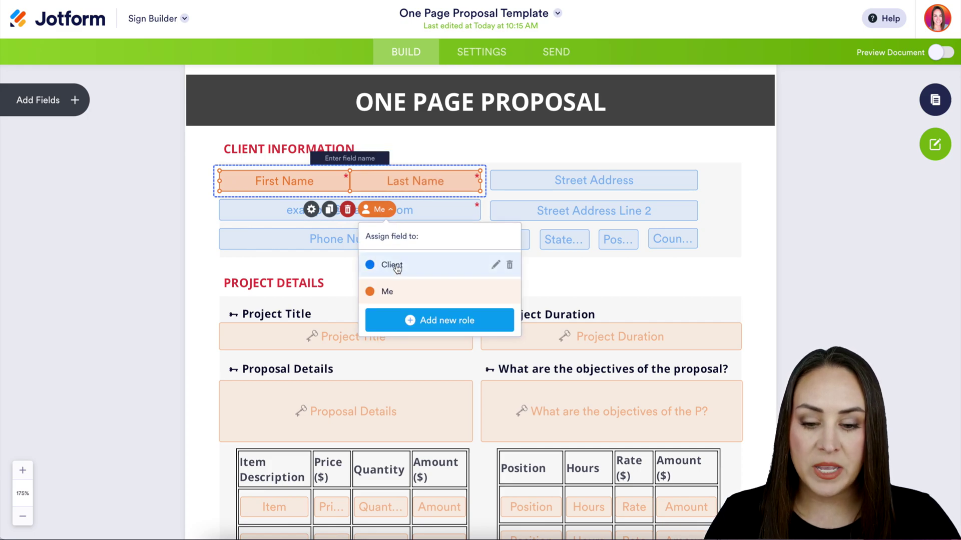
left_click(596, 275)
scroll(531, 283, "down", 8)
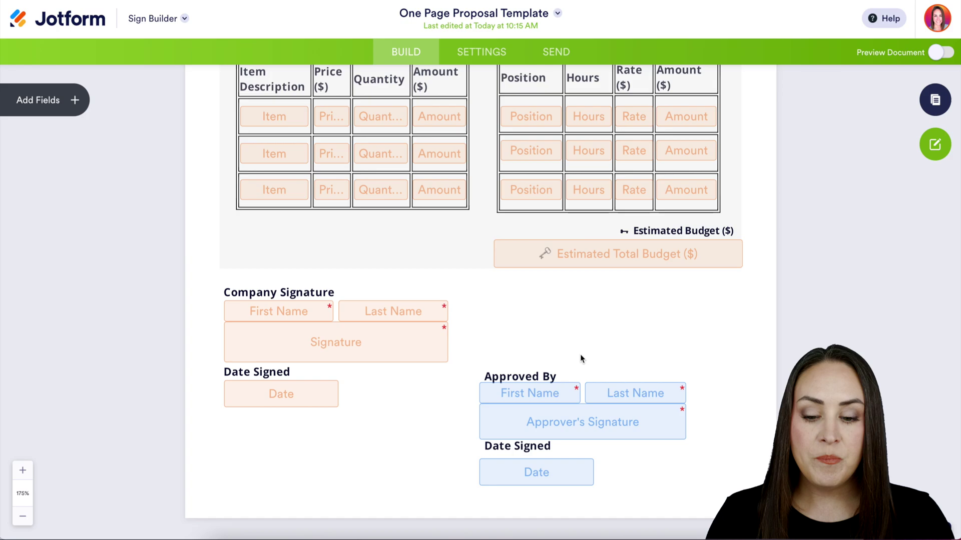
In Email Settings, set the signer invitation message to 'Please sign ASAP'
left_click(480, 56)
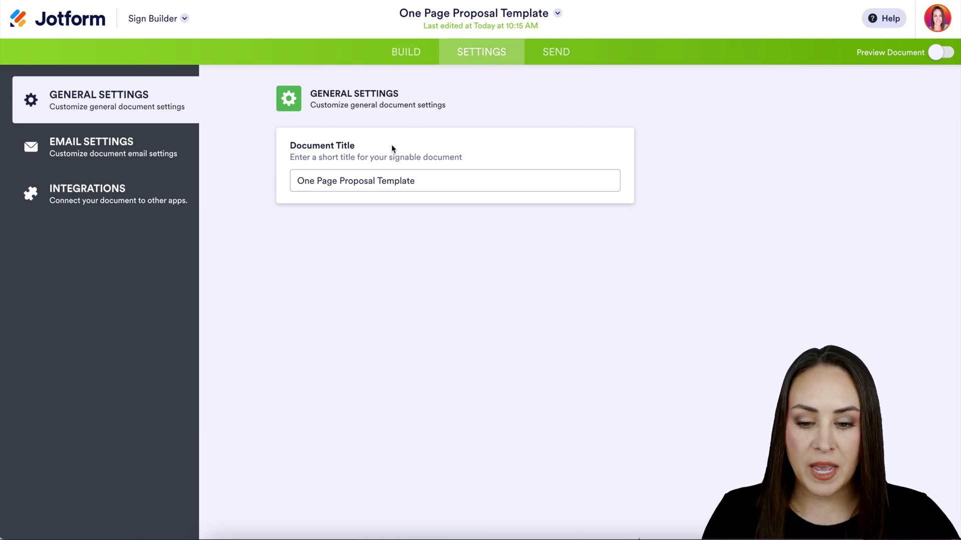
left_click(102, 155)
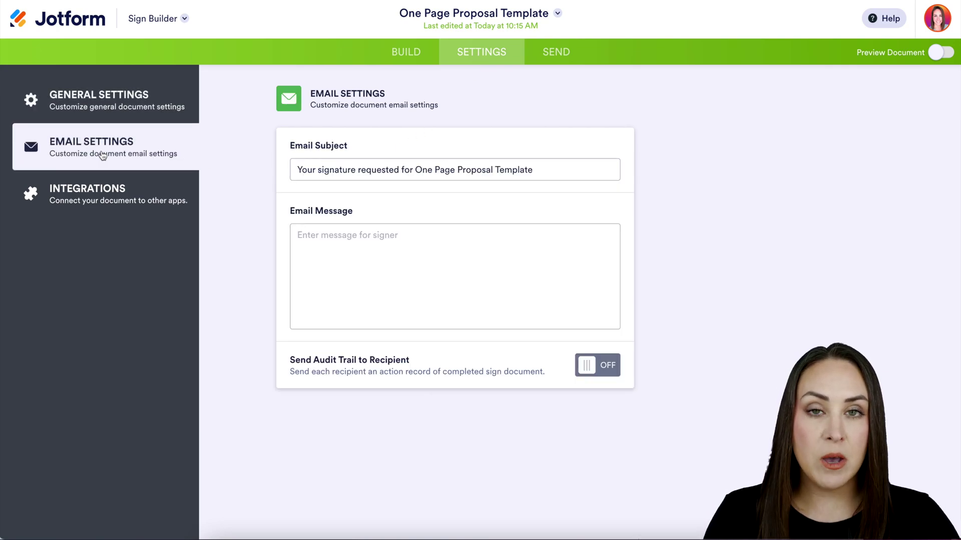
left_click(340, 248)
type("Please ")
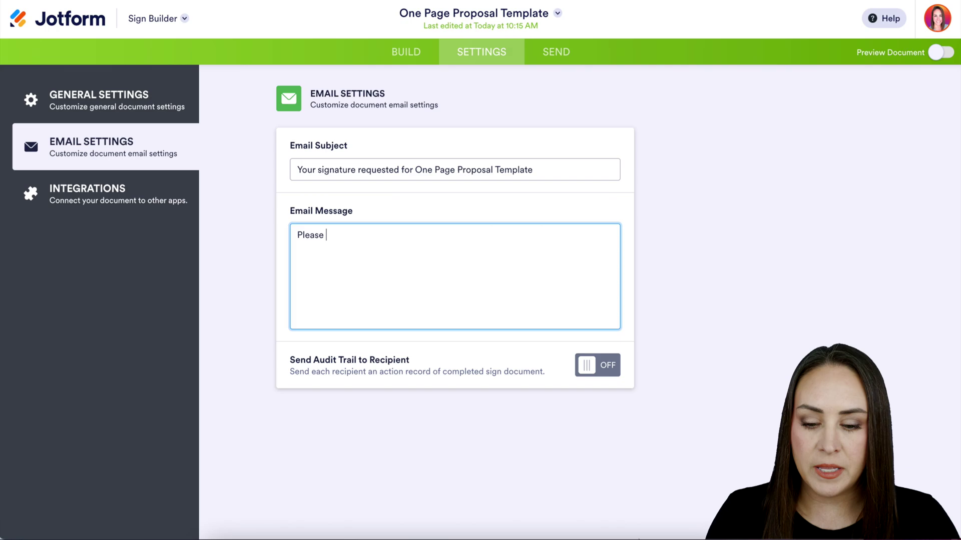
type("sign ASAP")
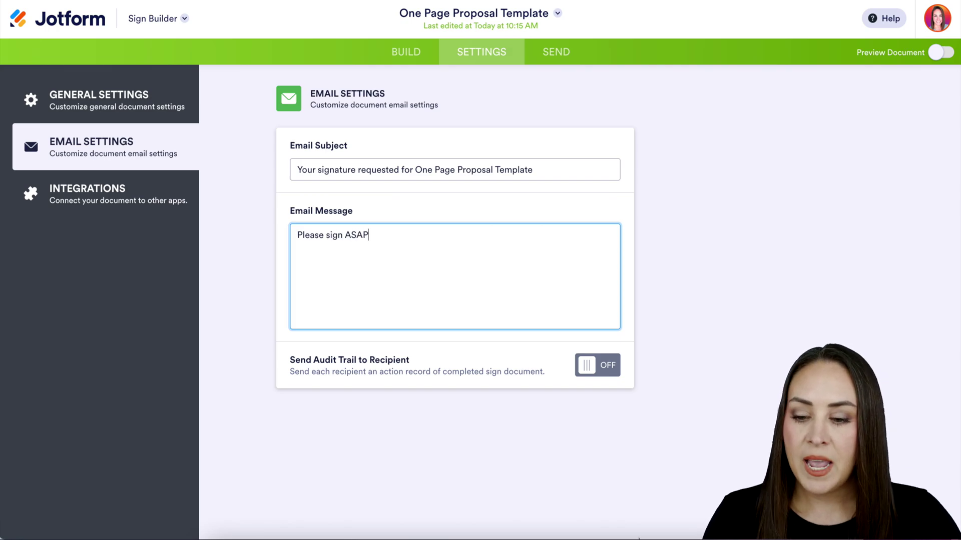
left_click(103, 200)
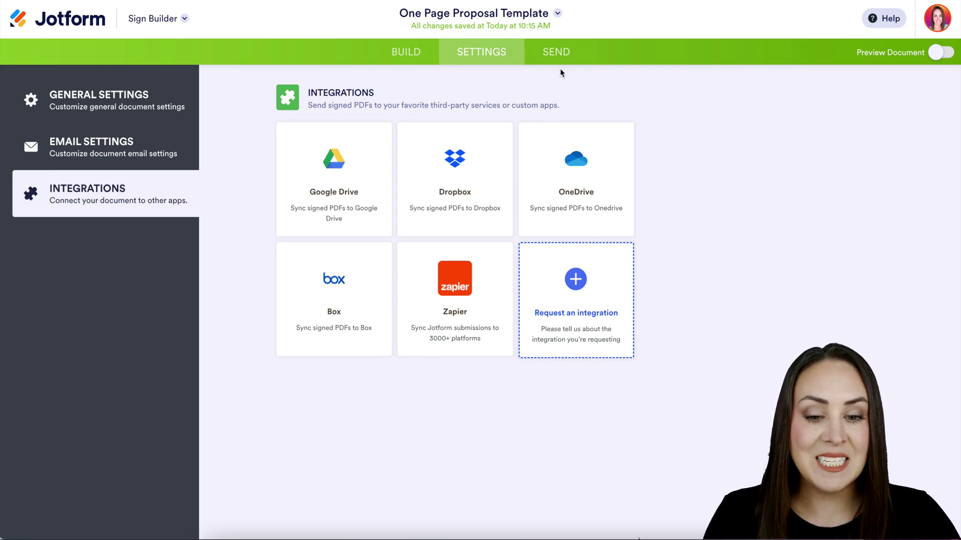
left_click(556, 53)
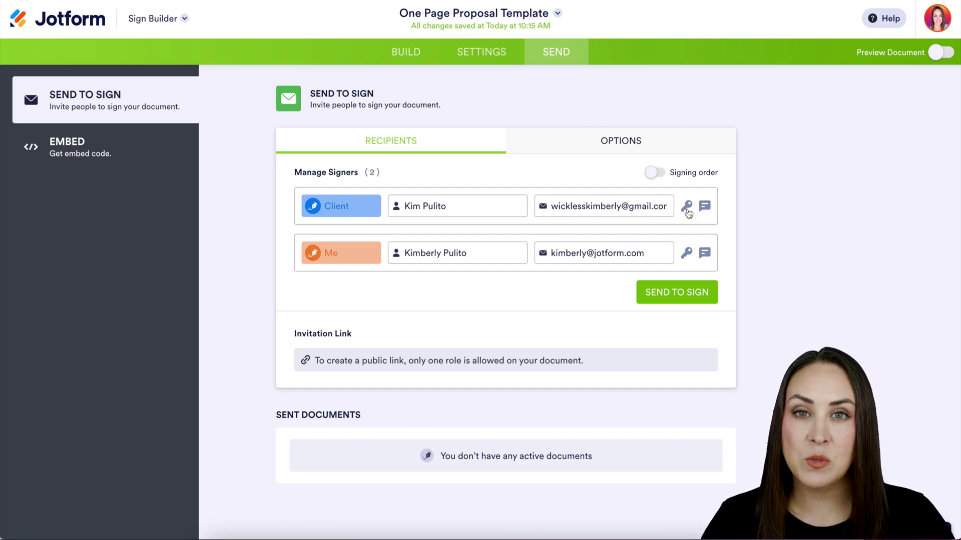
left_click(688, 210)
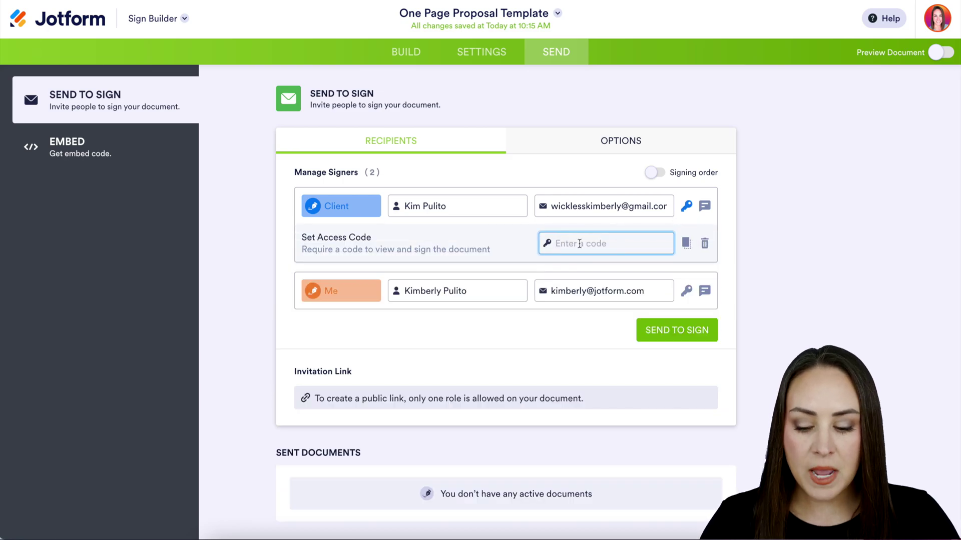
type("123")
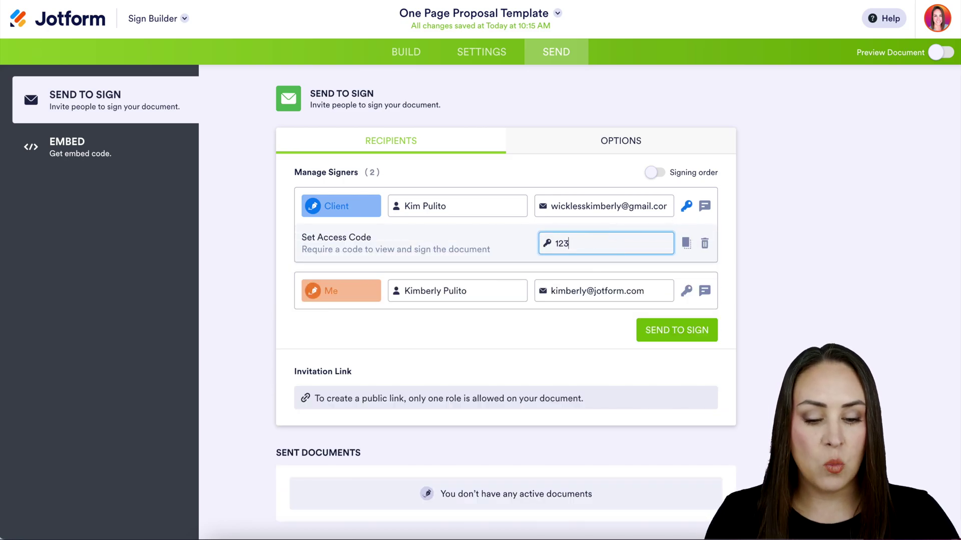
left_click(704, 207)
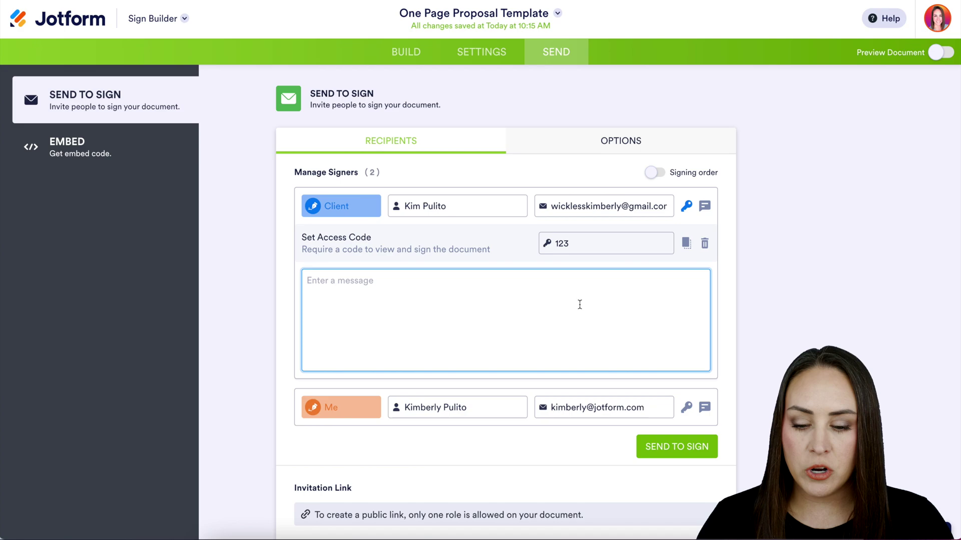
type("Passcode t")
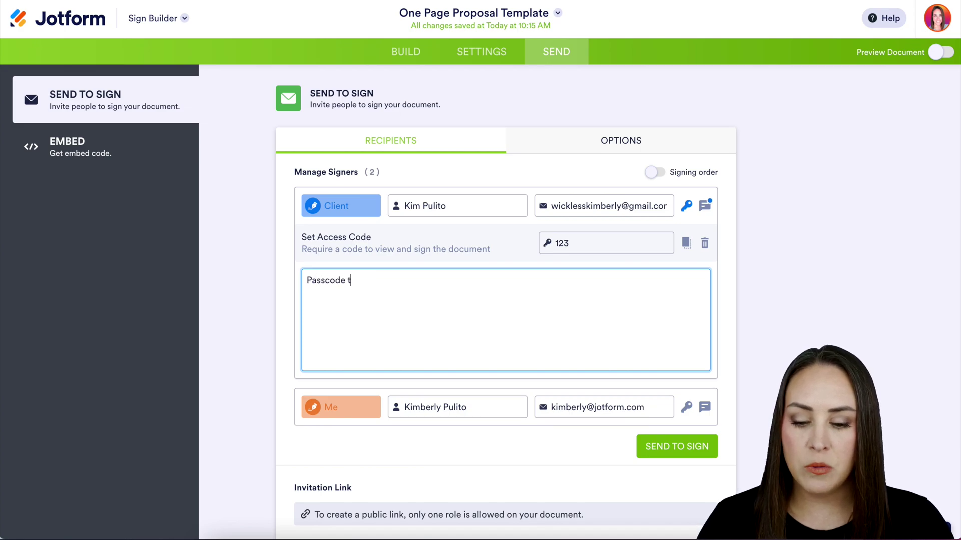
type("he 123")
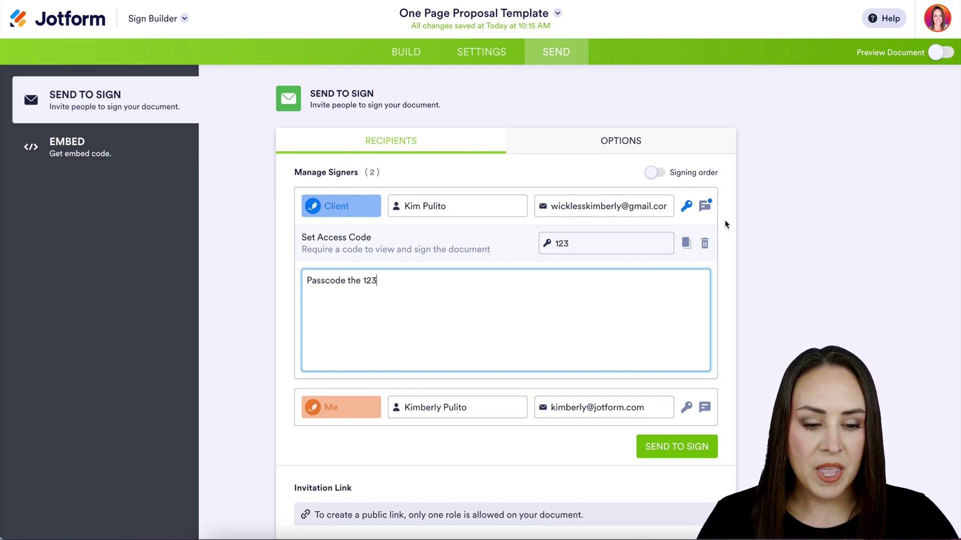
left_click(705, 206)
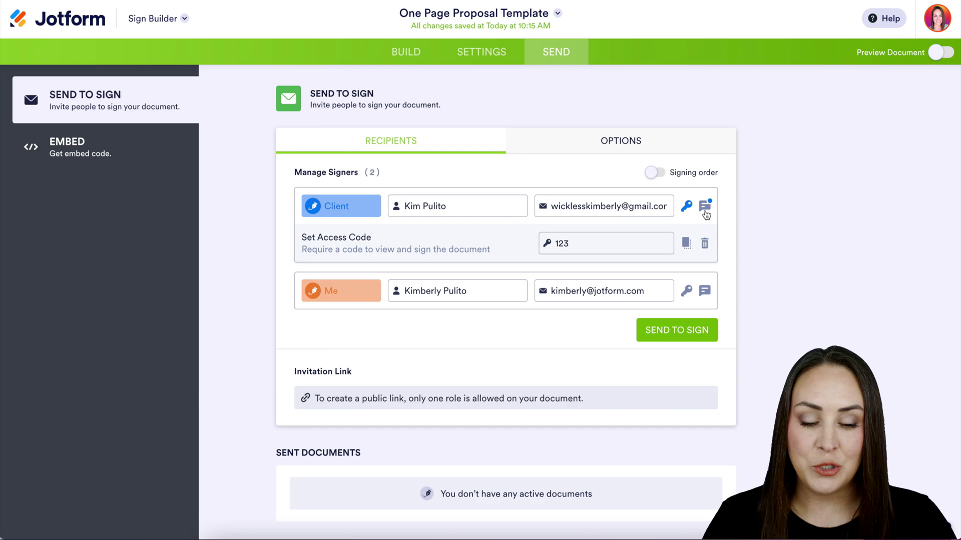
Turn off signer delegation in the sending options
left_click(686, 139)
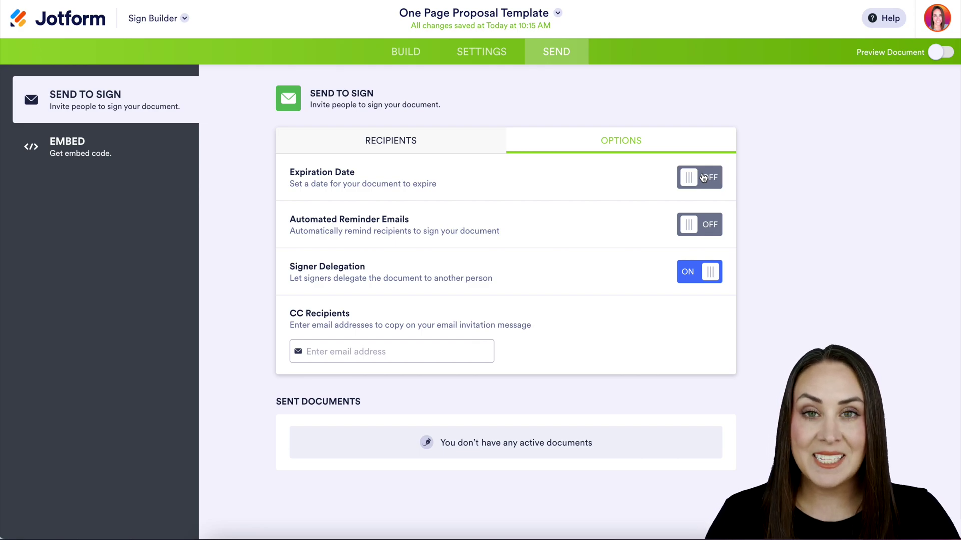
left_click(702, 278)
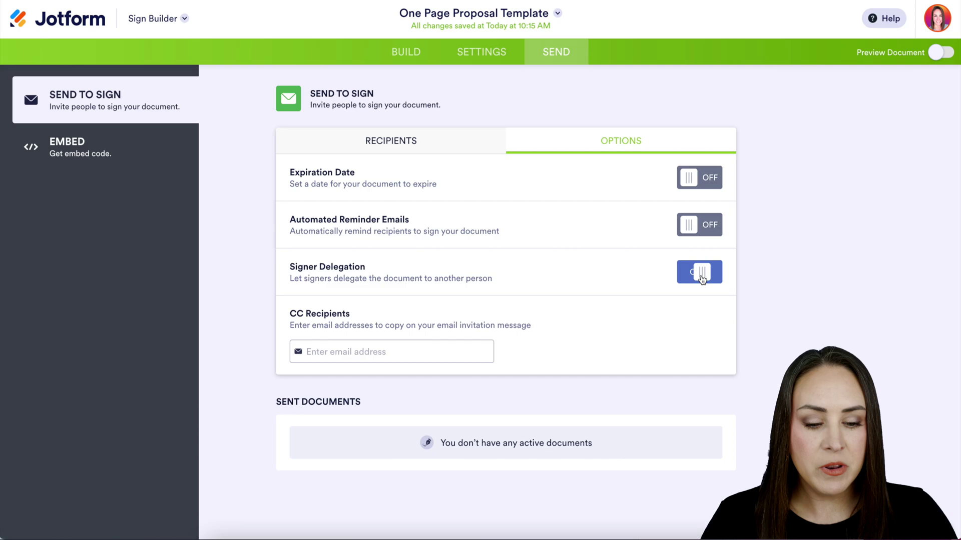
left_click(371, 147)
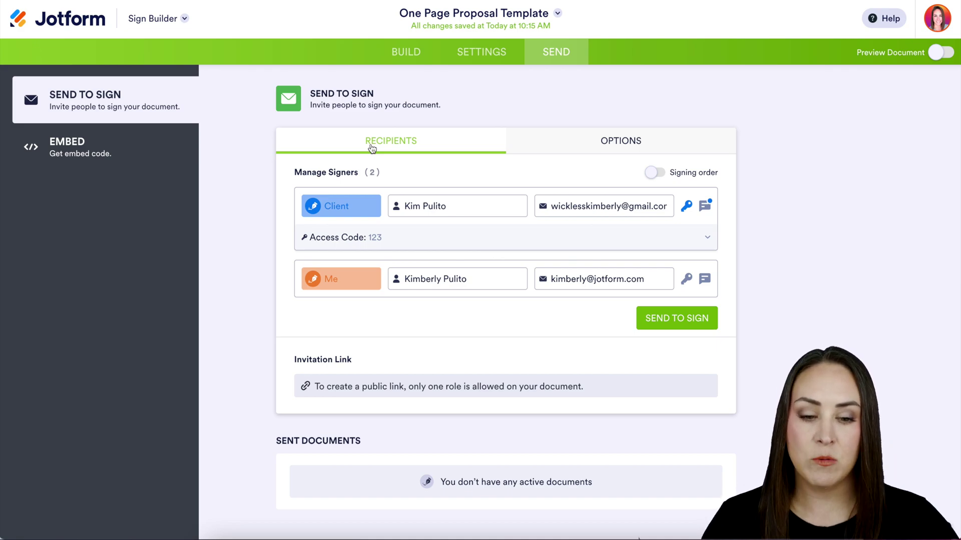
Enforce a signing order with Me before Client, then send the proposal for signatures
left_click(654, 173)
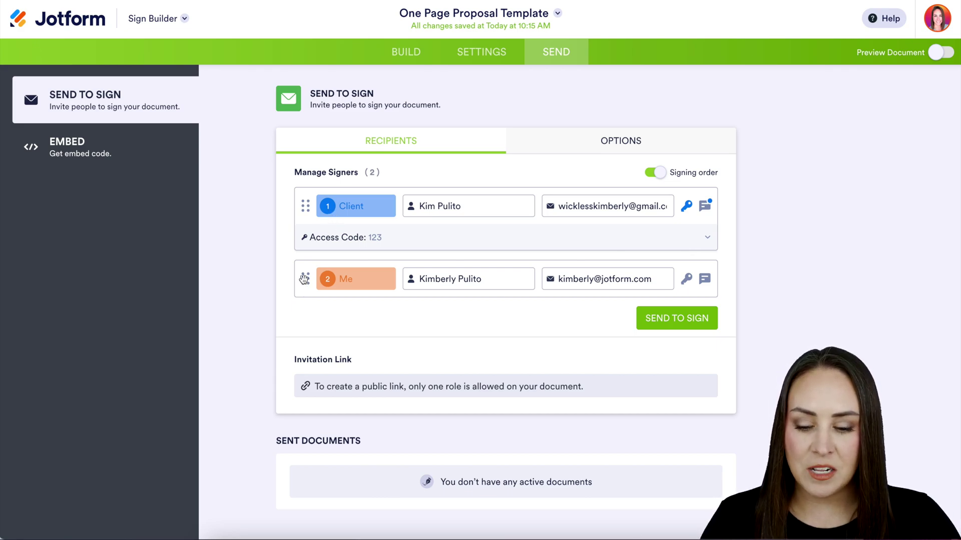
left_click_drag(305, 279, 305, 213)
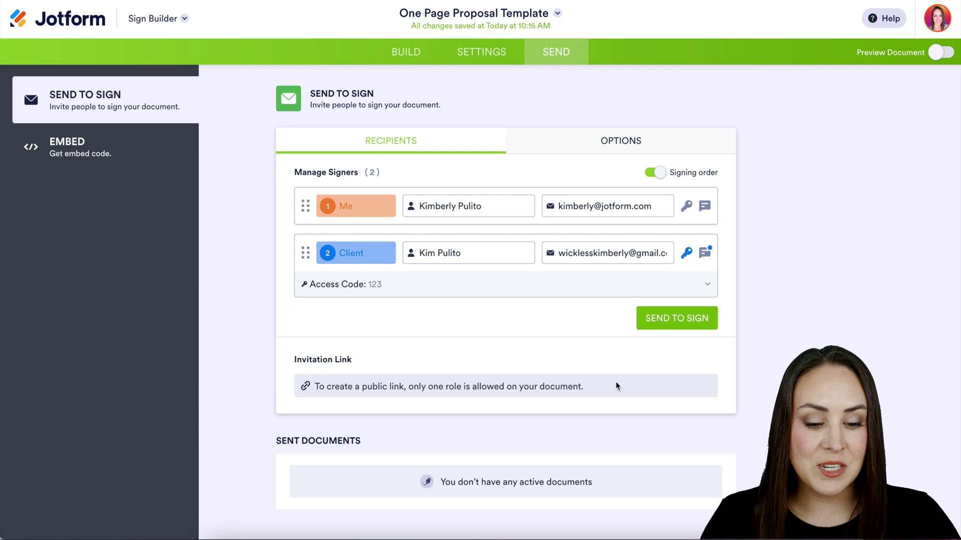
left_click(678, 319)
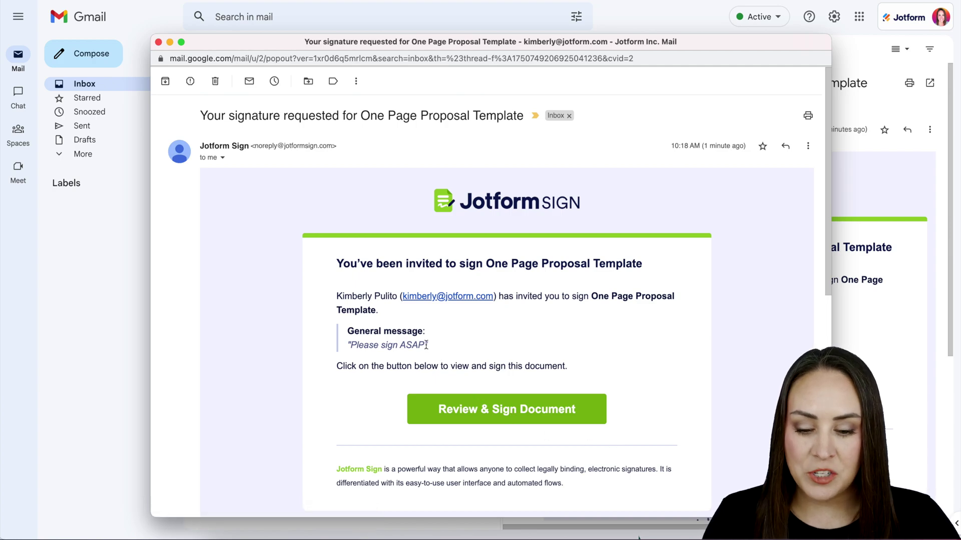
From the 'Please sign ASAP' invitation email, open the proposal with Review & Sign Document
left_click_drag(427, 345, 349, 345)
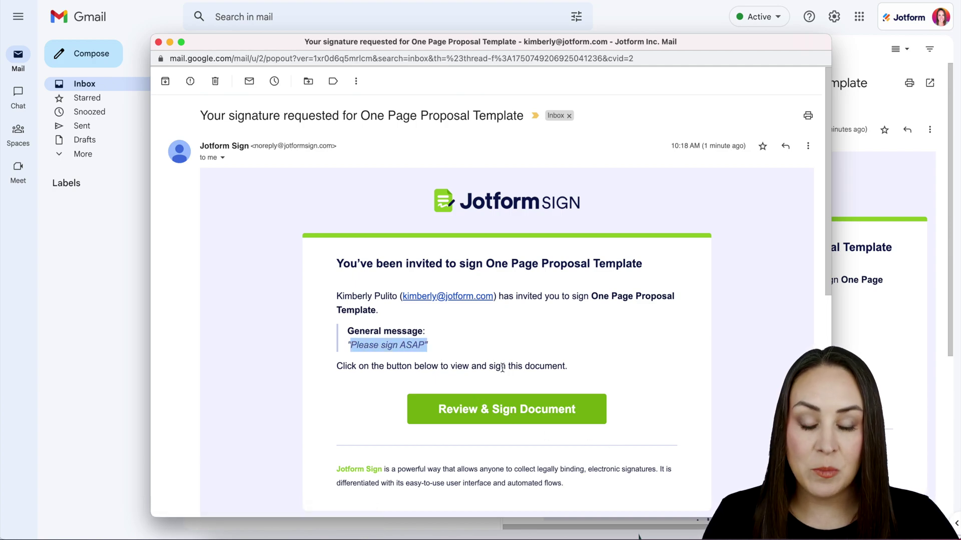
left_click(531, 414)
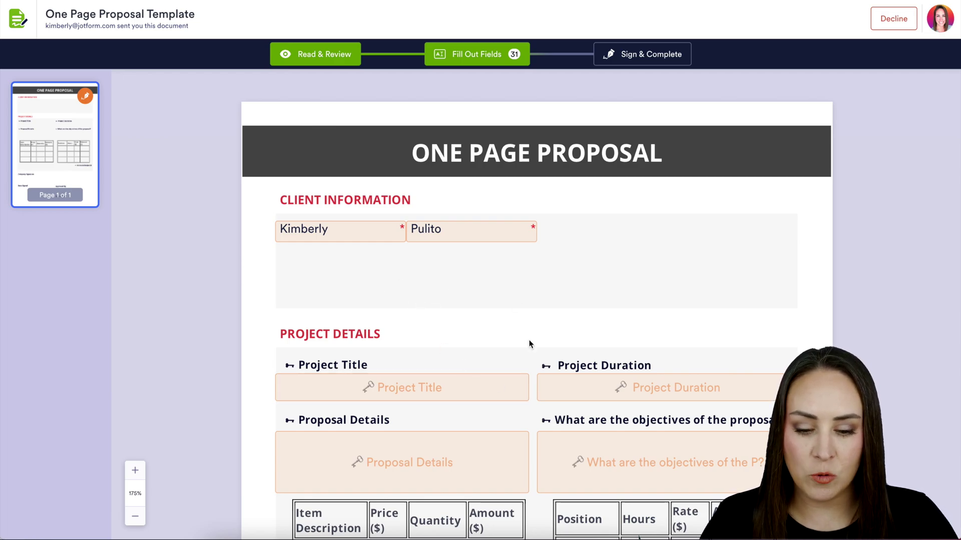
Add a red hand-drawn Company Signature, then Sign & Complete and accept the terms
scroll(529, 344, "down", 9)
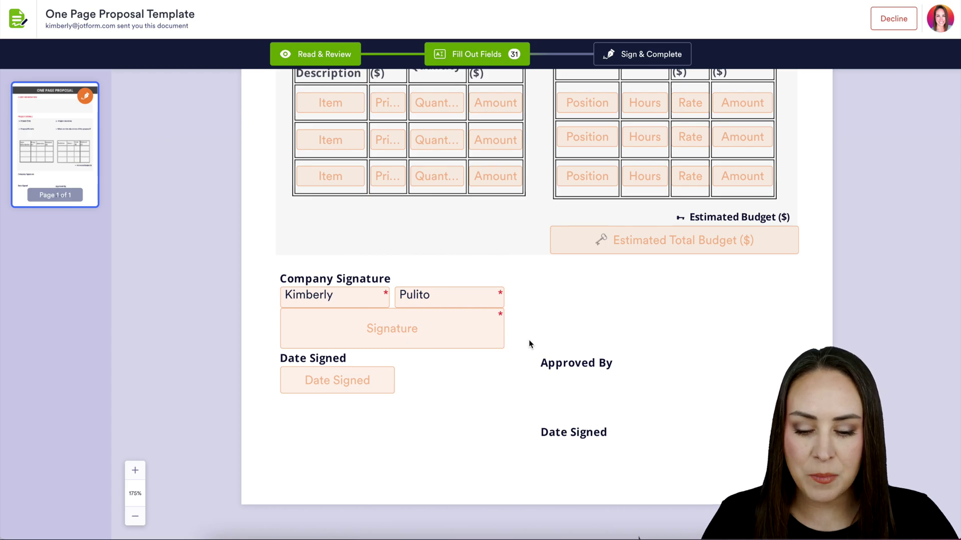
left_click(438, 329)
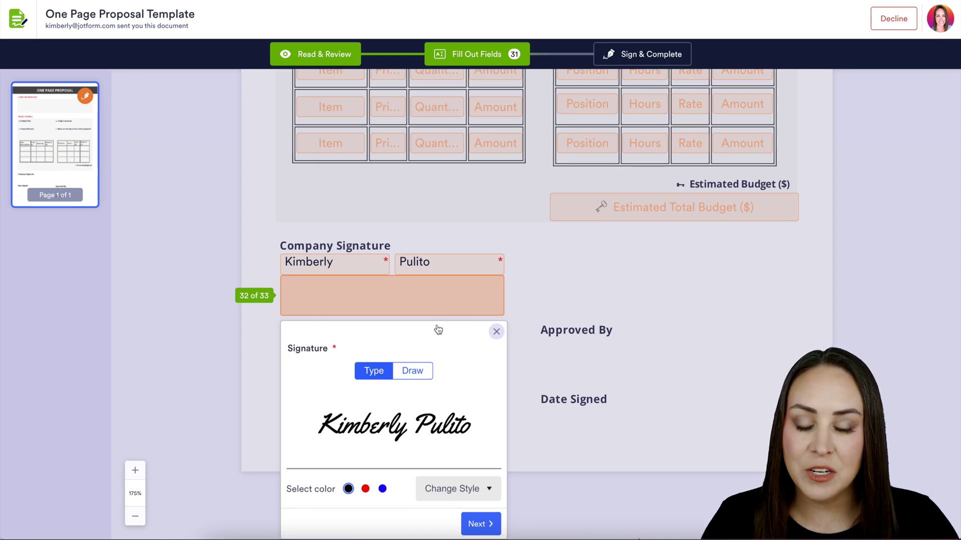
left_click(465, 489)
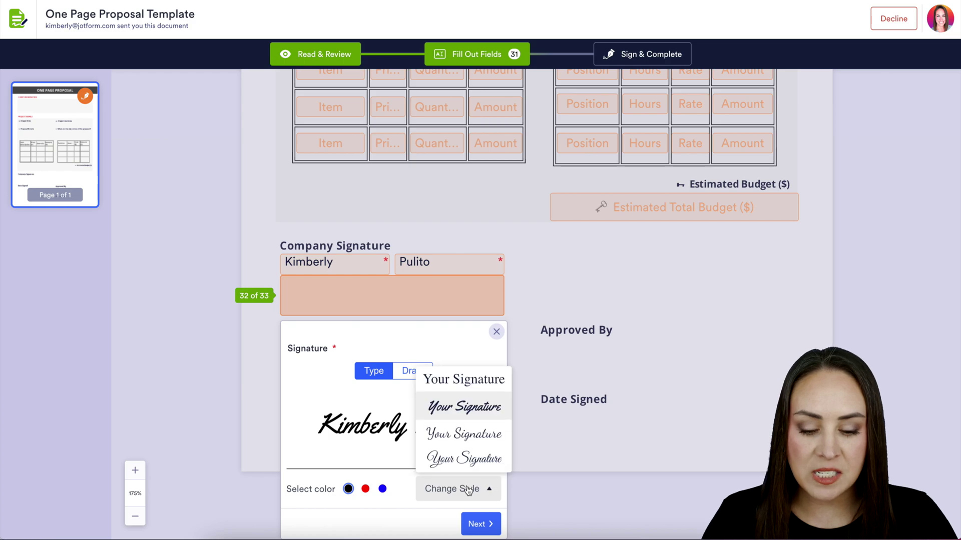
left_click(477, 441)
left_click(366, 489)
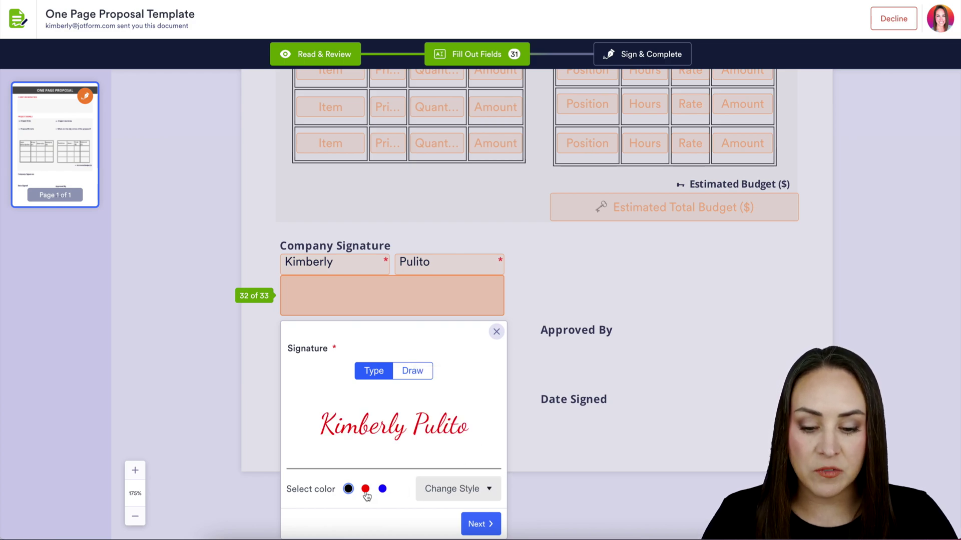
left_click(418, 376)
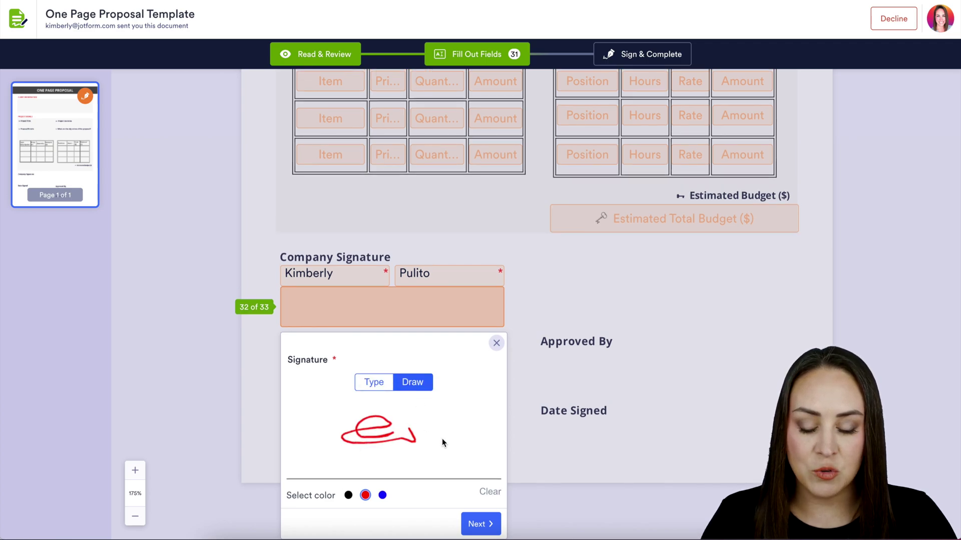
left_click(496, 343)
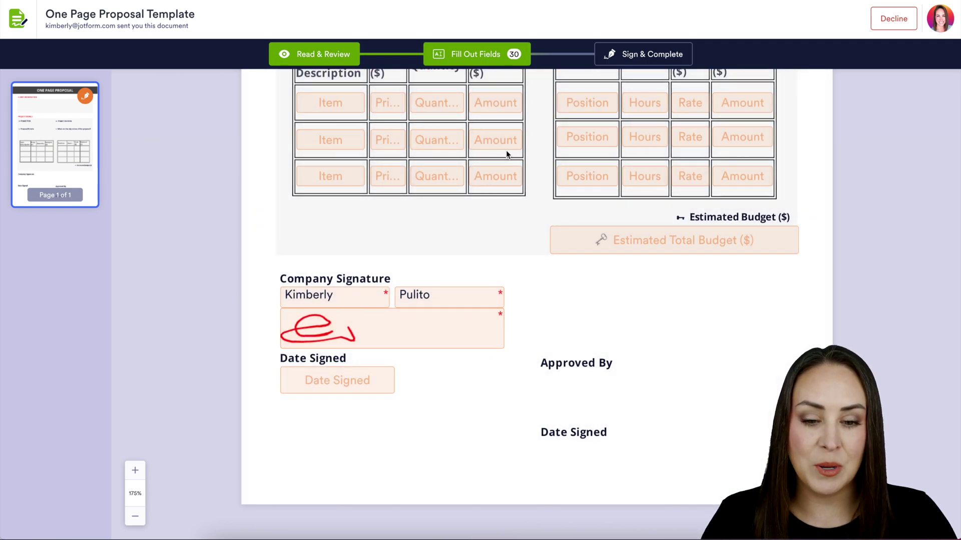
left_click(643, 54)
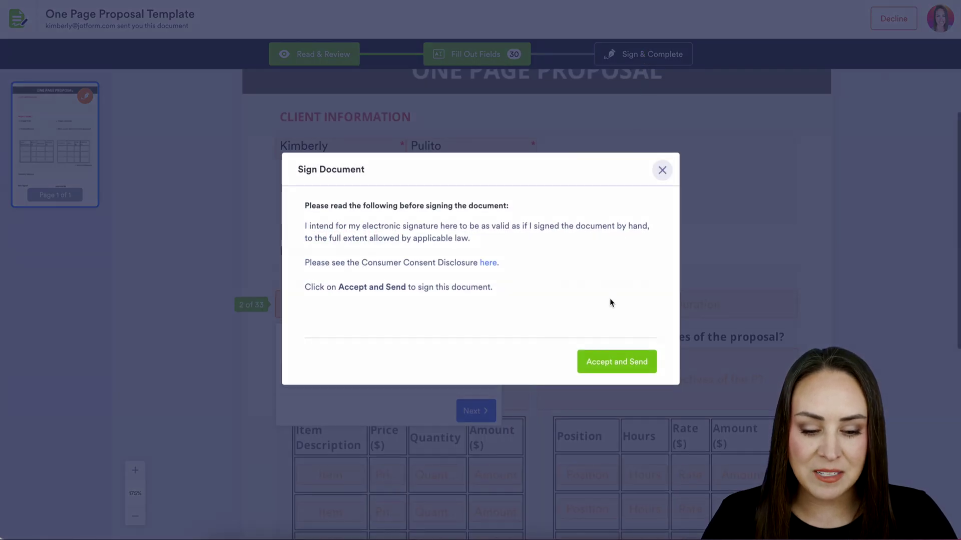
left_click(614, 362)
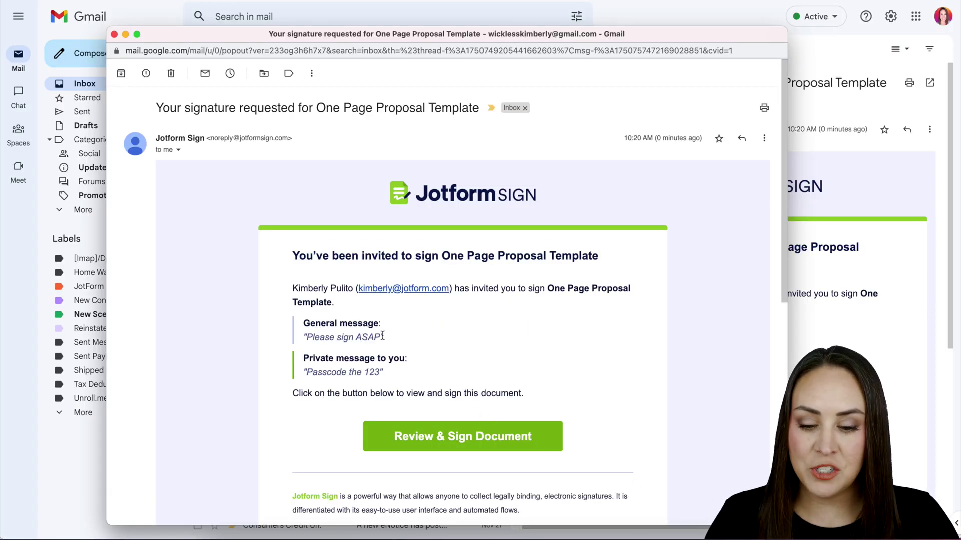
Highlight the 'Please sign ASAP' message and the client's passcode note in the email
left_click_drag(383, 337, 302, 338)
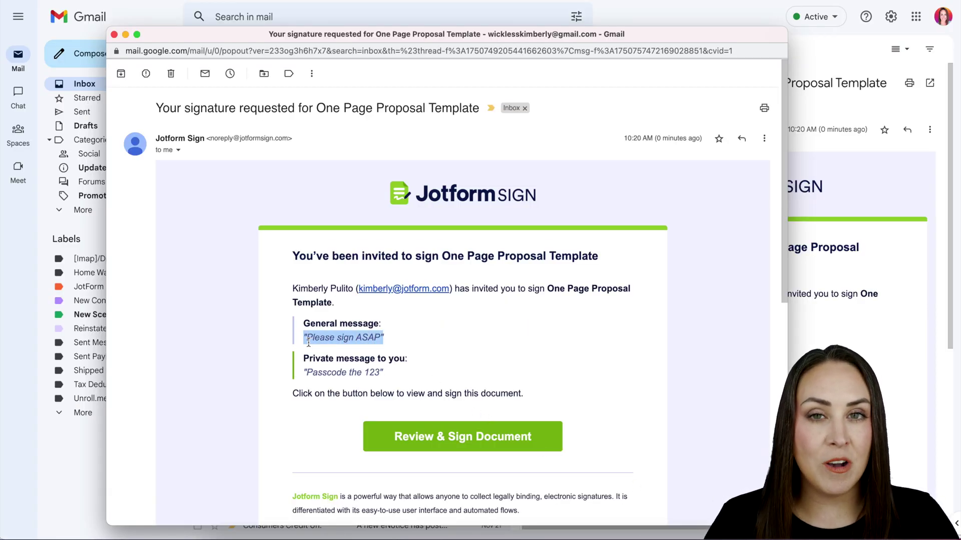
left_click_drag(384, 372, 303, 375)
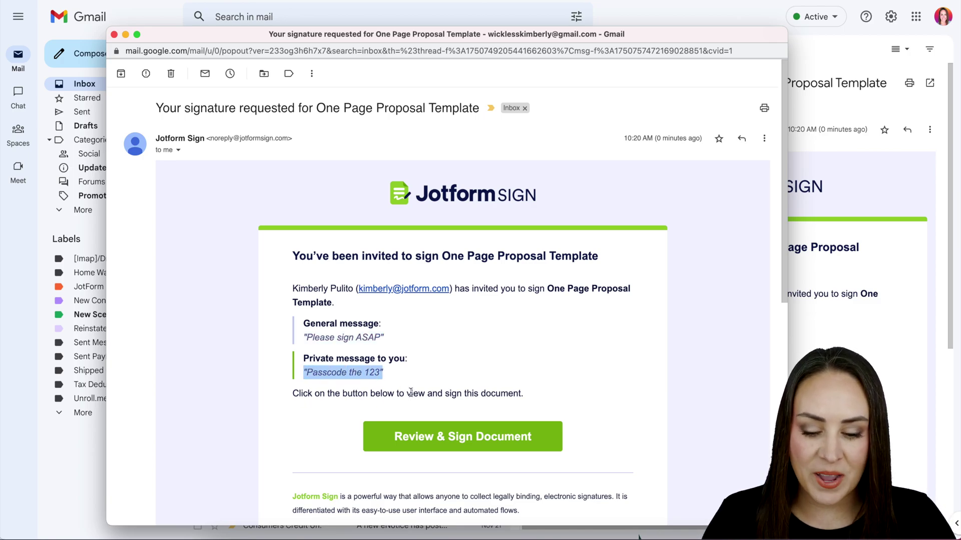
left_click(474, 438)
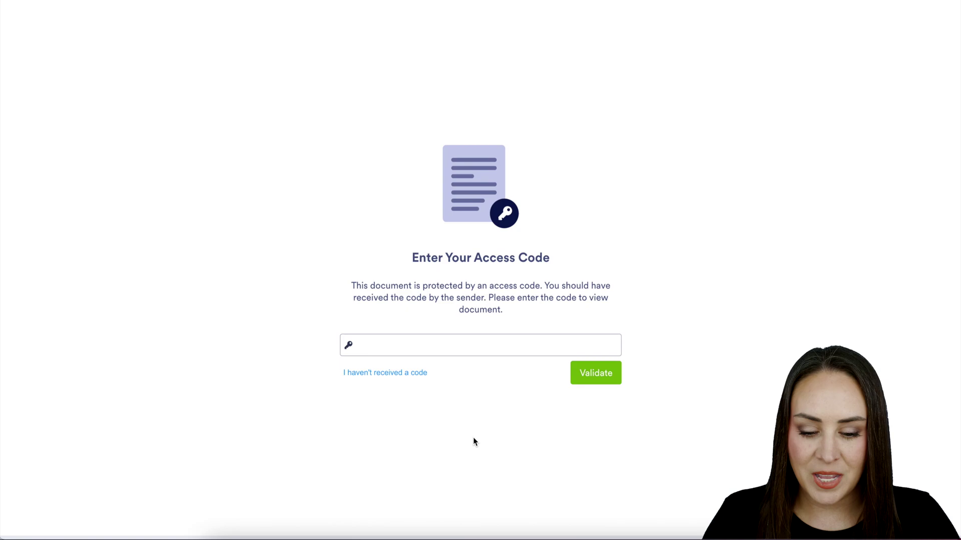
left_click(457, 349)
type("123")
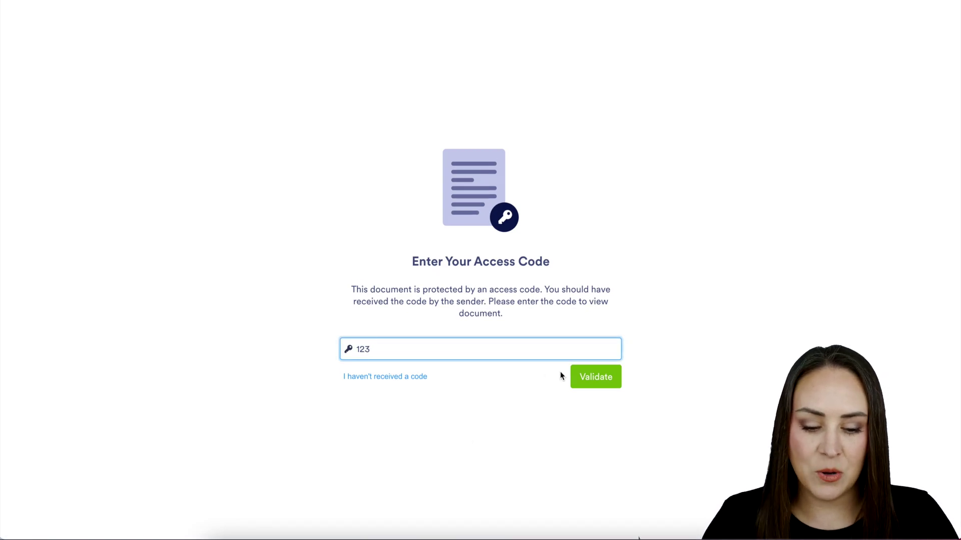
left_click(598, 380)
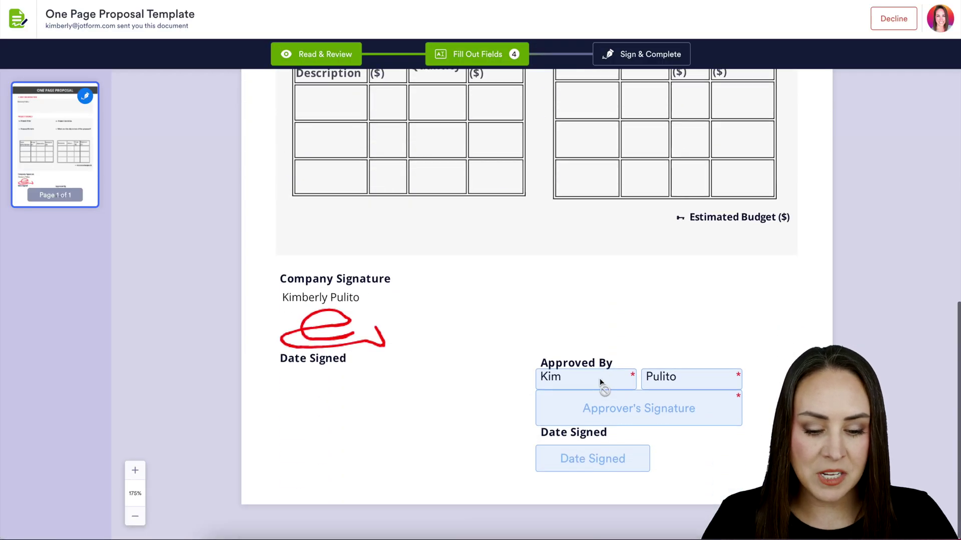
Add the typed Approver's Signature, then Sign & Complete and accept the terms
left_click(654, 409)
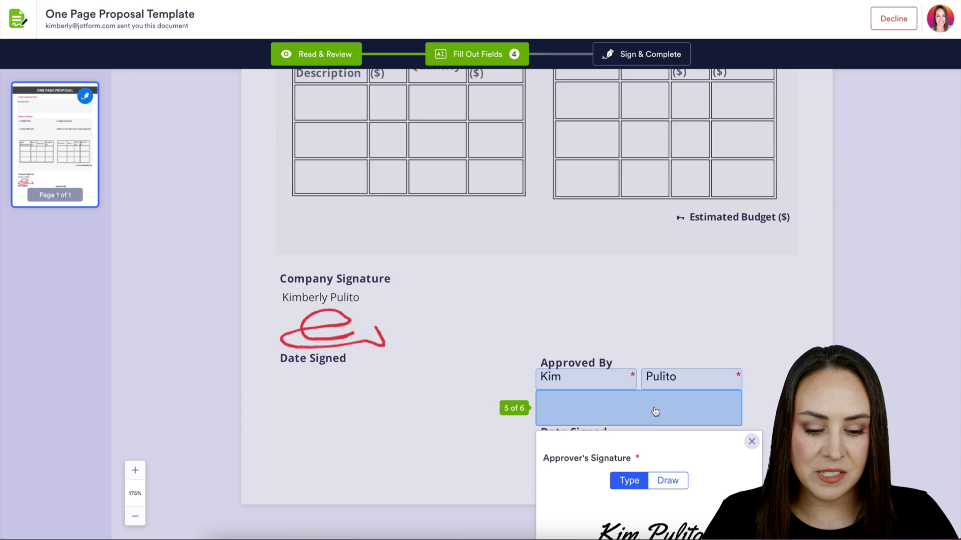
left_click(751, 444)
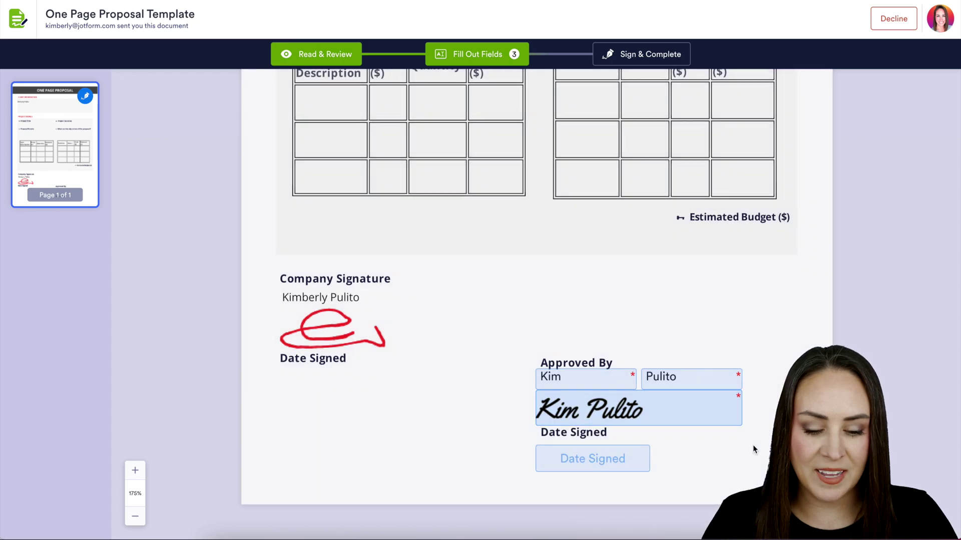
left_click(653, 54)
left_click(604, 361)
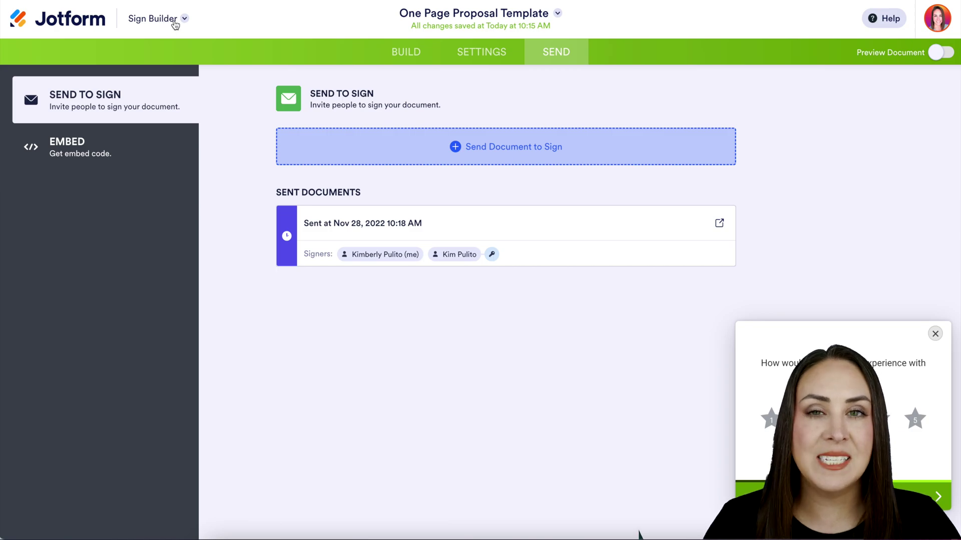
Switch from Sign Builder to the Sign Inbox, where the proposal shows as Completed with both signers Signed
left_click(175, 22)
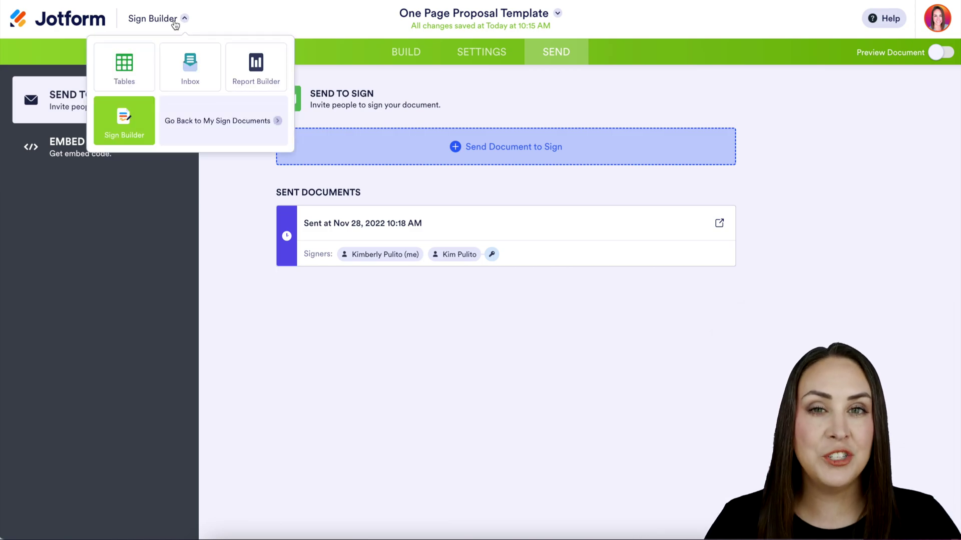
left_click(195, 60)
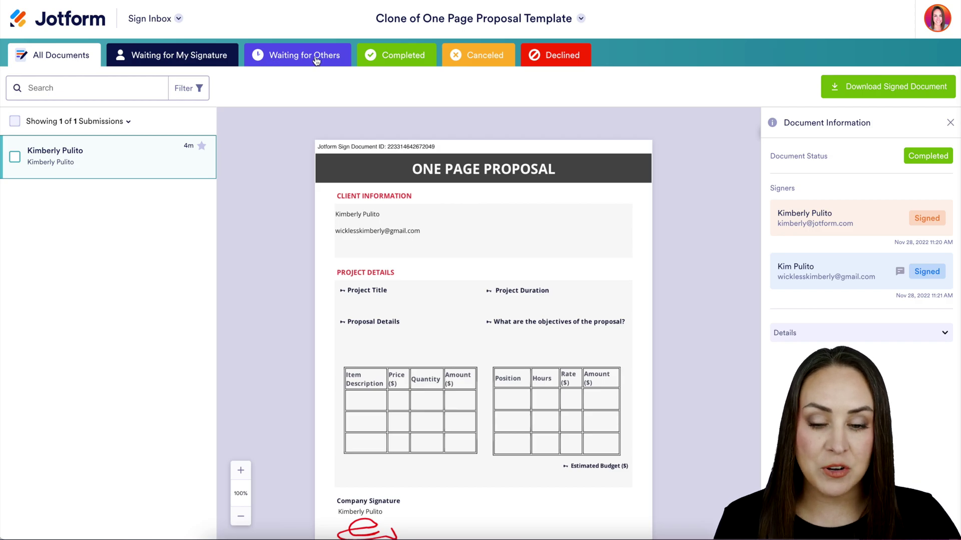
Filter the inbox to Completed and scroll the proposal preview past both signatures to the Audit Trail page
left_click(396, 56)
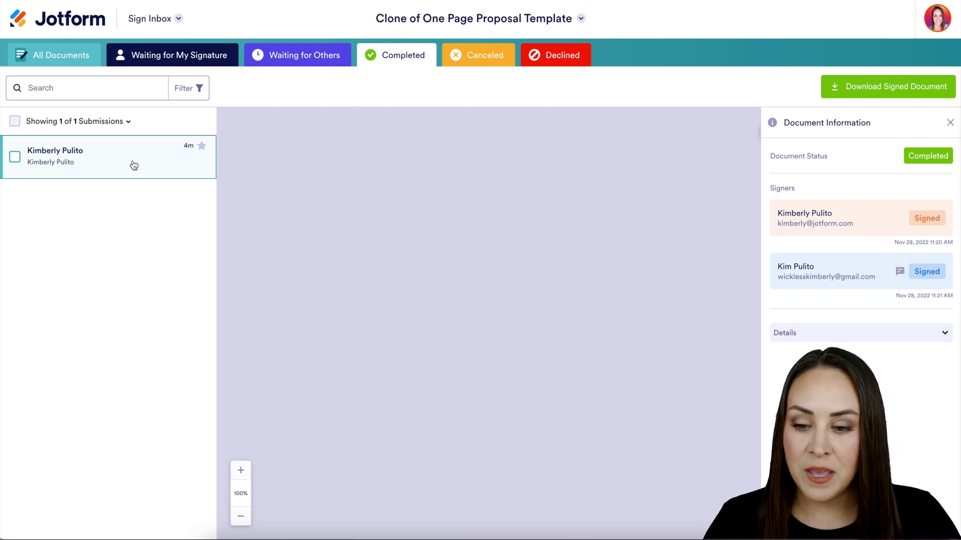
scroll(615, 307, "down", 7)
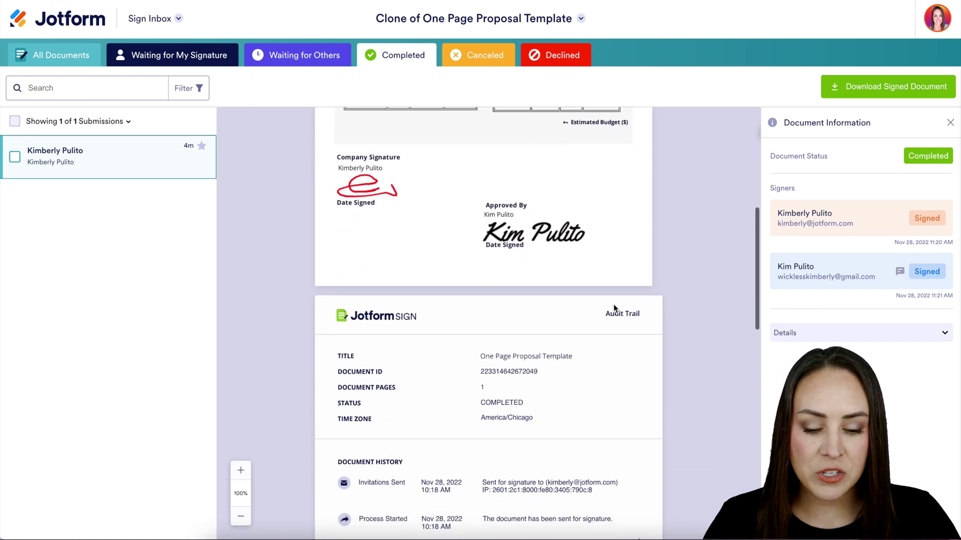
scroll(615, 307, "down", 4)
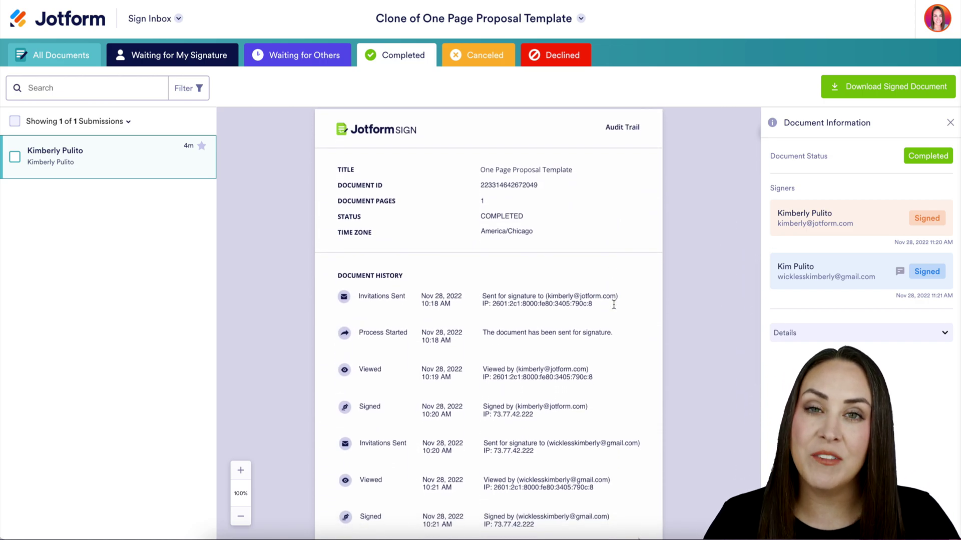
scroll(615, 307, "down", 1)
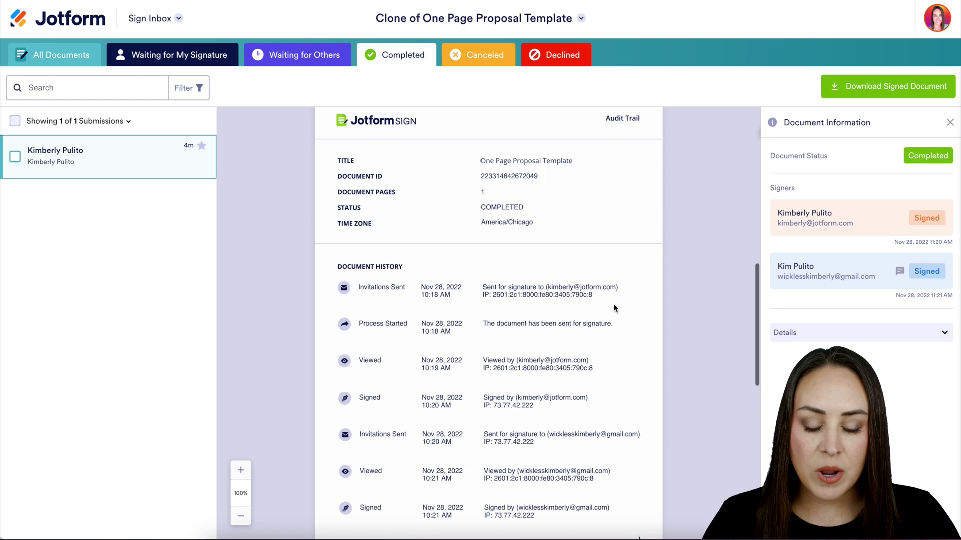